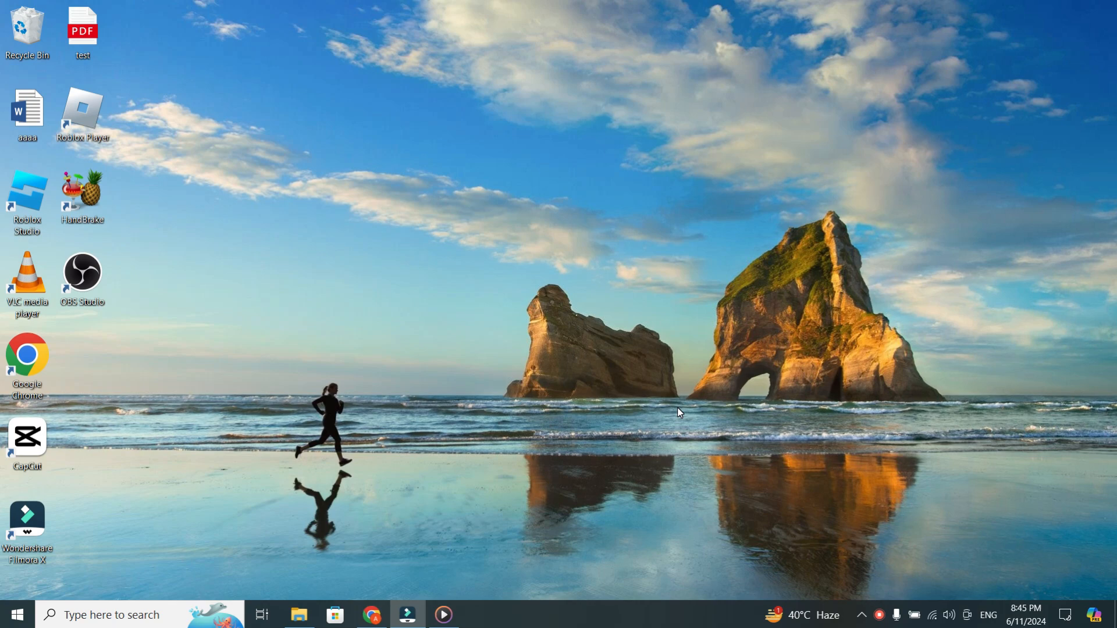
Bring up the Chrome browser showing the YouTube home page from the taskbar.
left_click(377, 613)
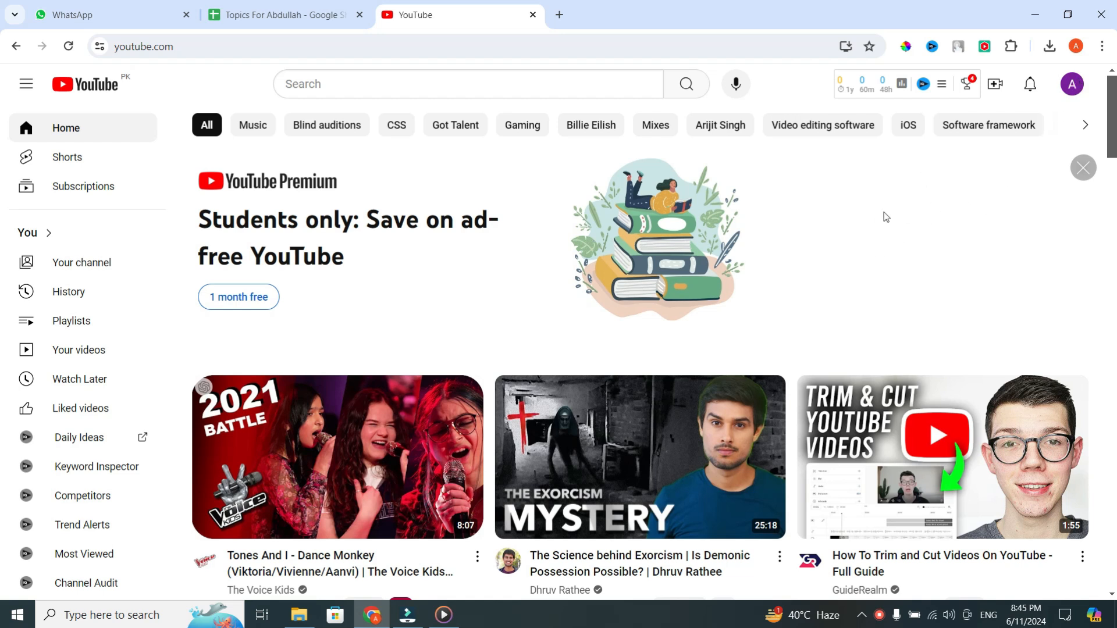
Search YouTube for "CSS lectures platlist".
left_click(537, 85)
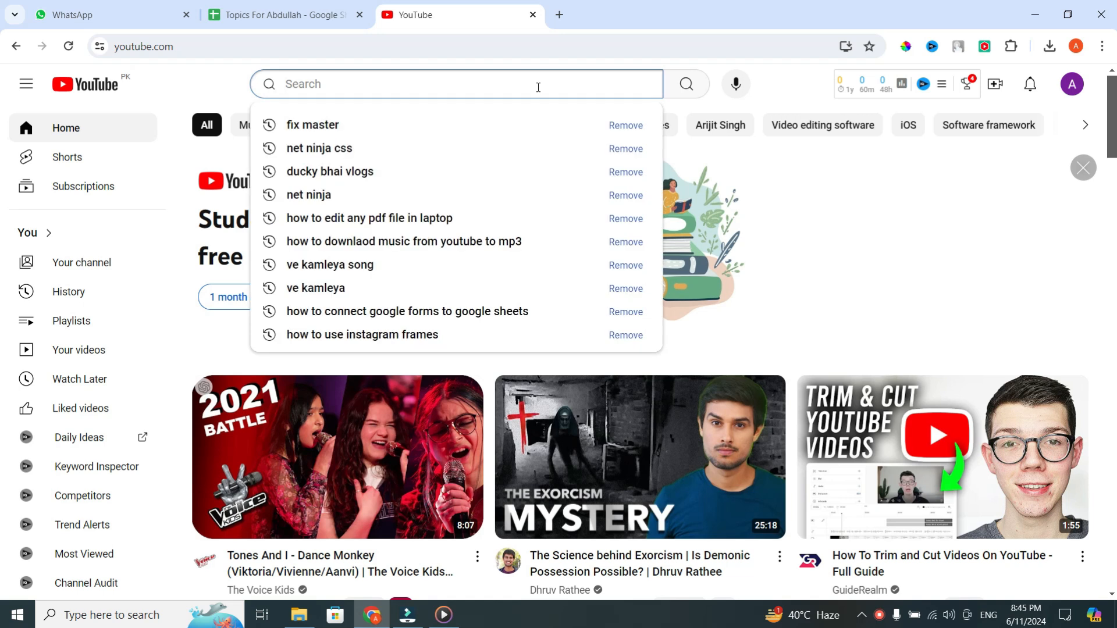
type("cSS")
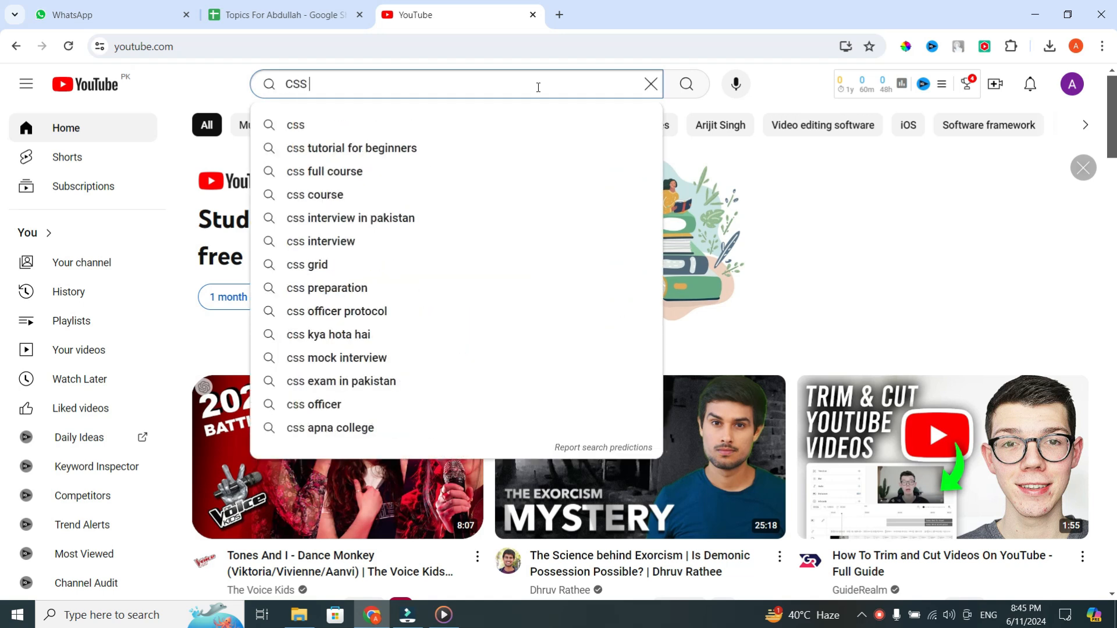
type(" lec")
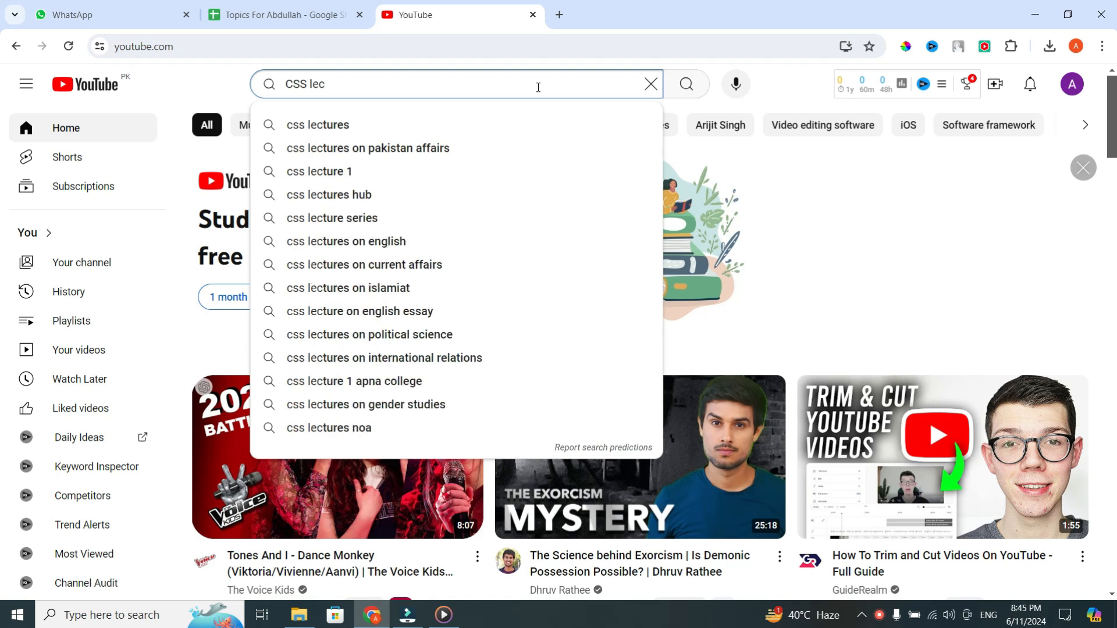
type("tures pla")
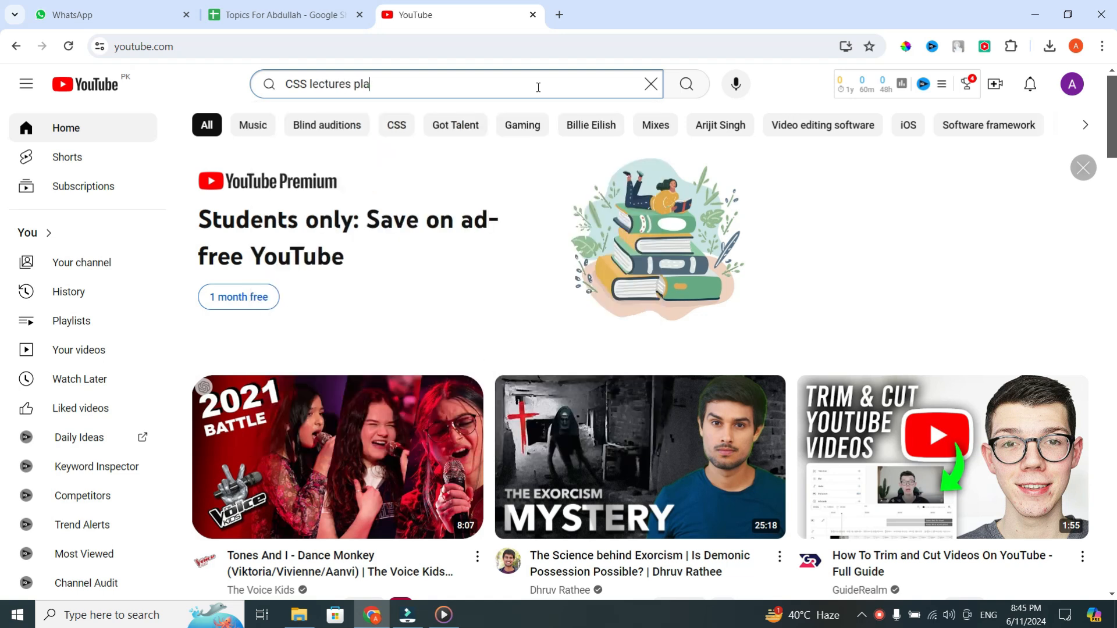
type("tlist")
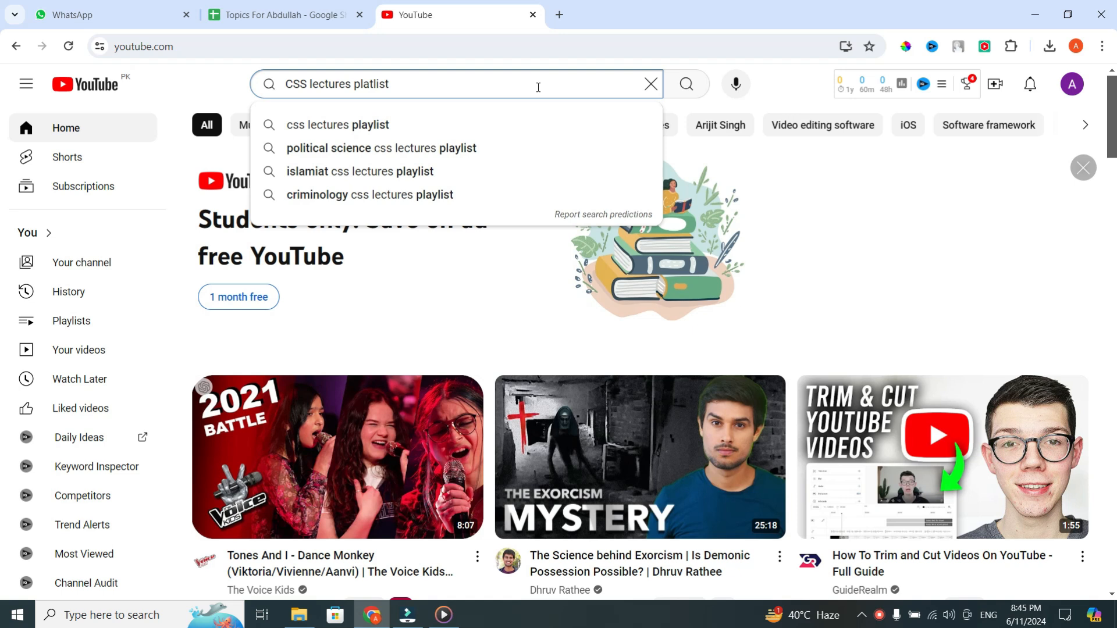
key("Return")
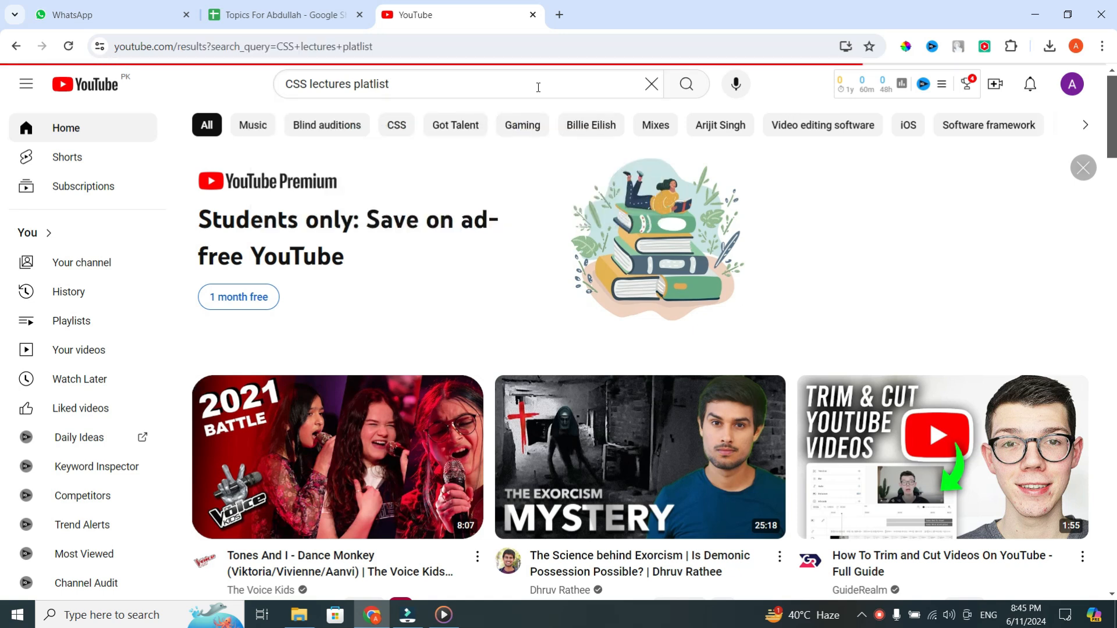
scroll(573, 231, "down", 4)
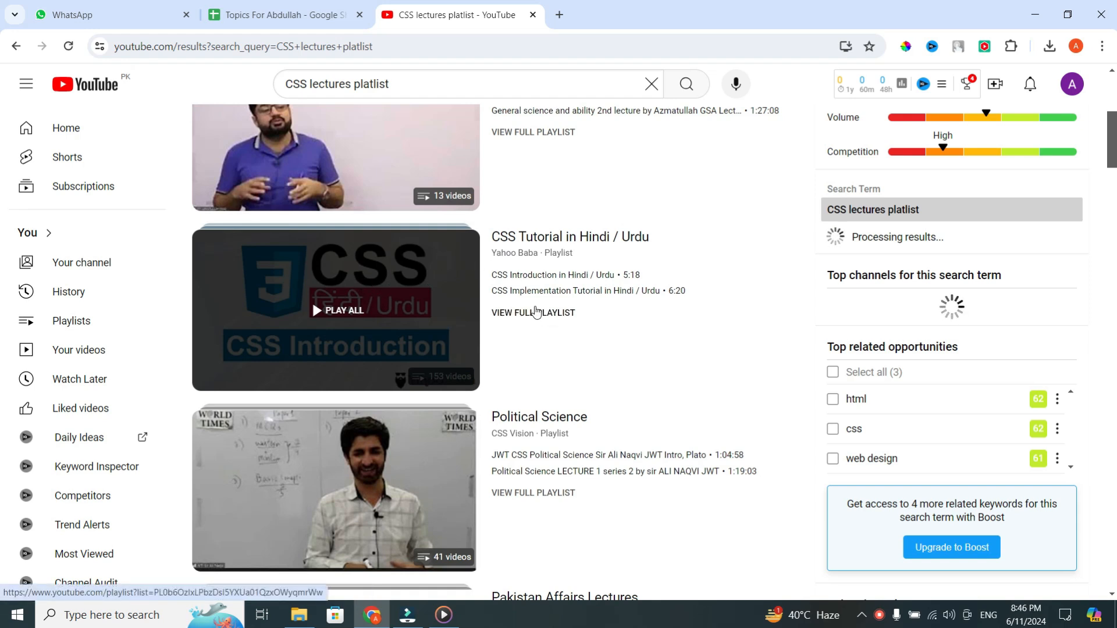
mouse_move(335, 309)
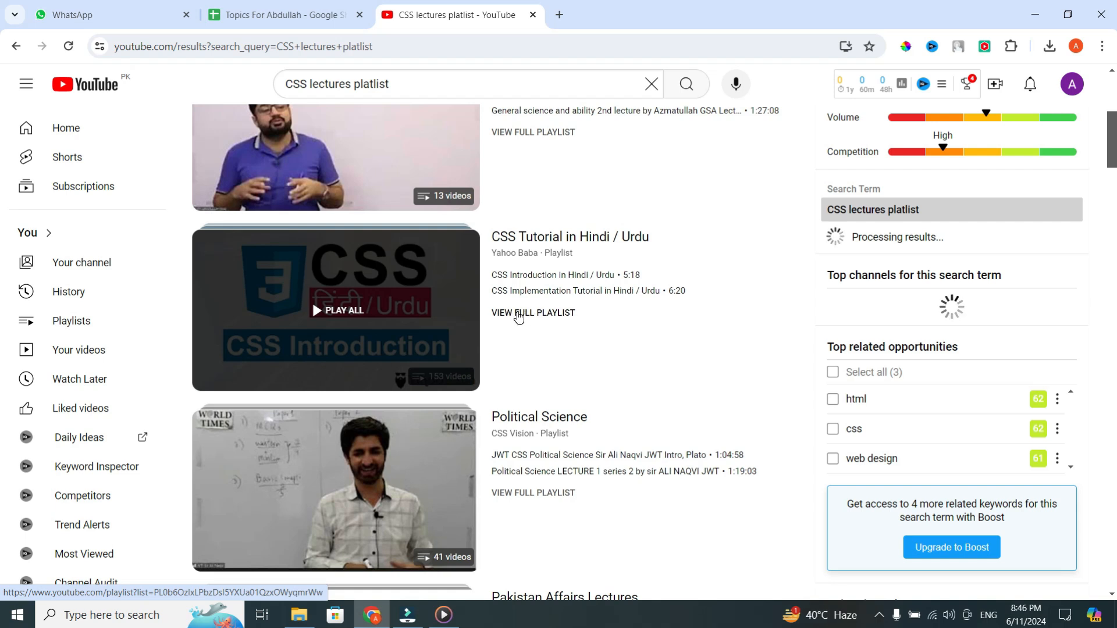
View the full CSS Tutorial in Hindi / Urdu playlist of 153 videos.
left_click(529, 317)
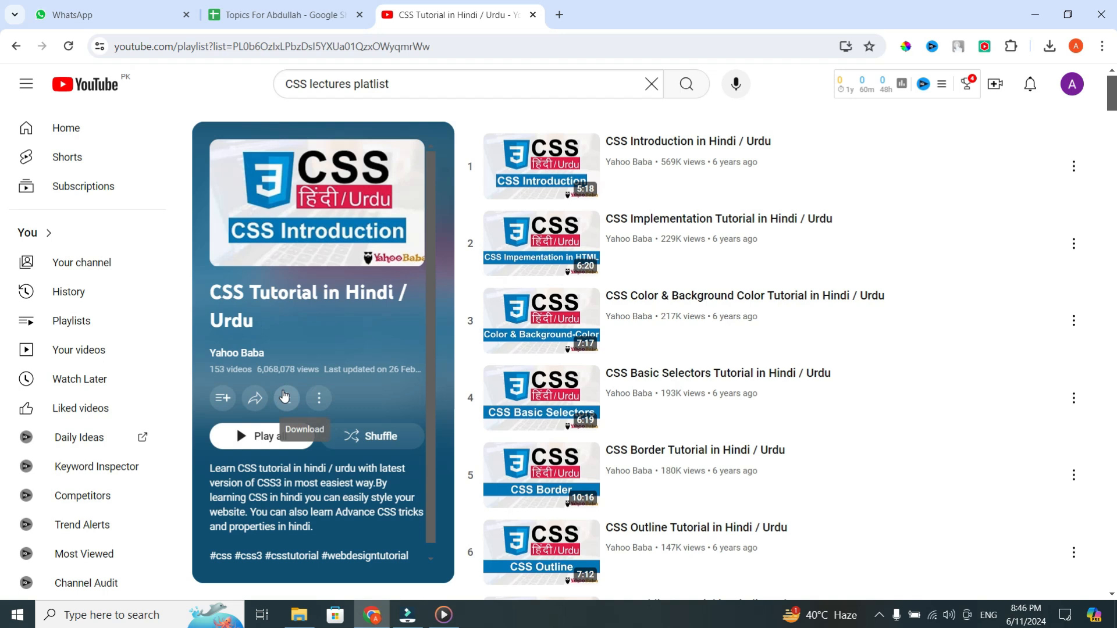
Queue every playlist video for download, then minimize Chrome to show the desktop.
left_click(289, 399)
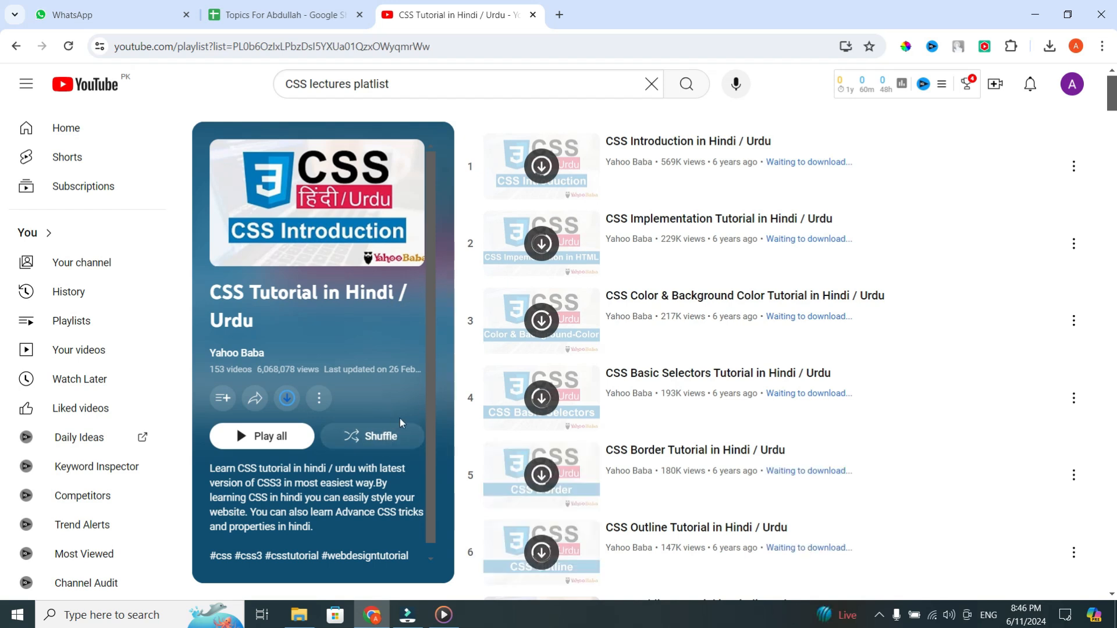
left_click(1031, 14)
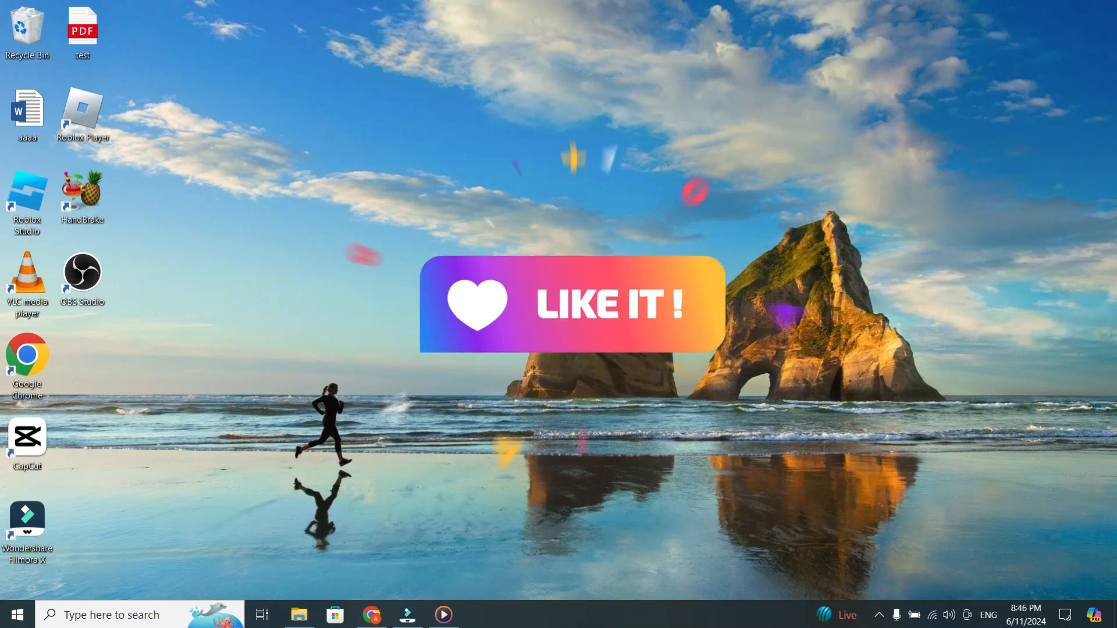